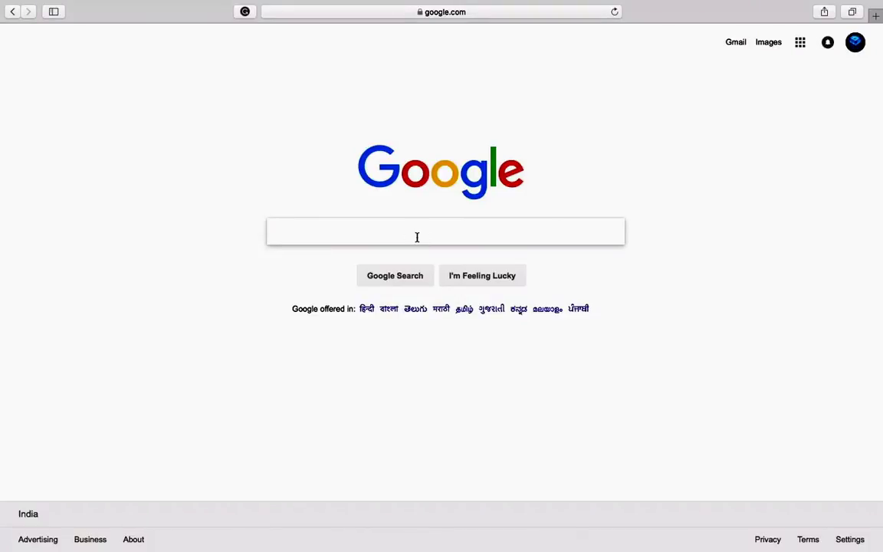
# Search Google for 'adsense login' using the autocomplete suggestion.
pyautogui.click(417, 237)
pyautogui.write('ad')
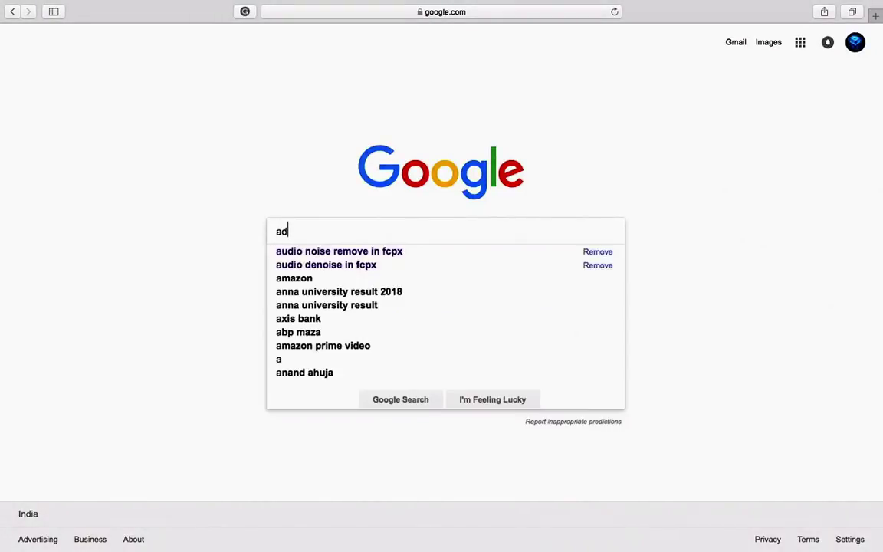
pyautogui.write('sense')
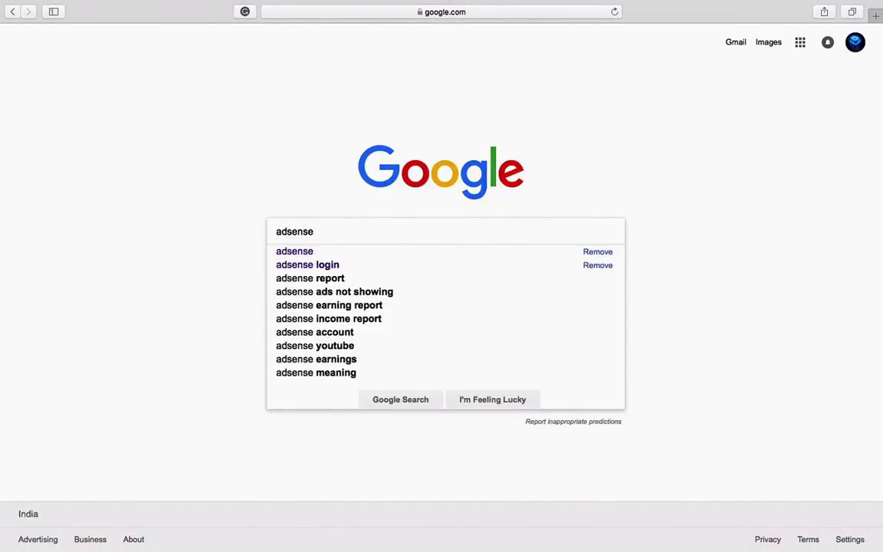
pyautogui.press('Down')
pyautogui.press('Down')
pyautogui.press('Down')
pyautogui.press('Up')
pyautogui.press('Return')
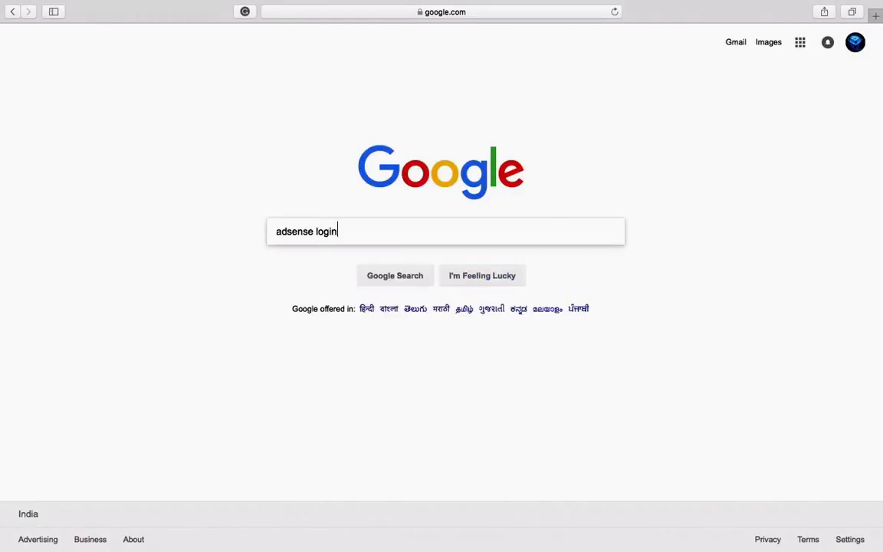
# Open AdSense from the search results and sign in with the Google account.
pyautogui.click(259, 138)
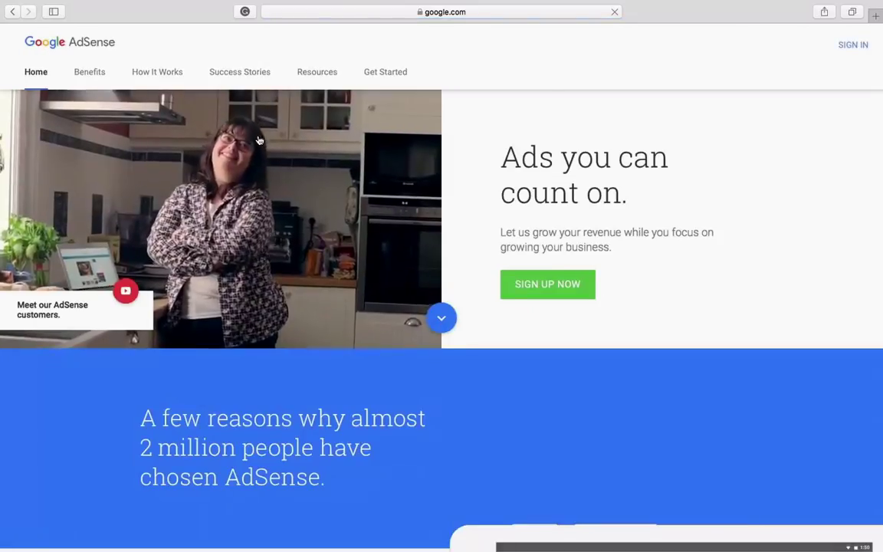
pyautogui.click(855, 47)
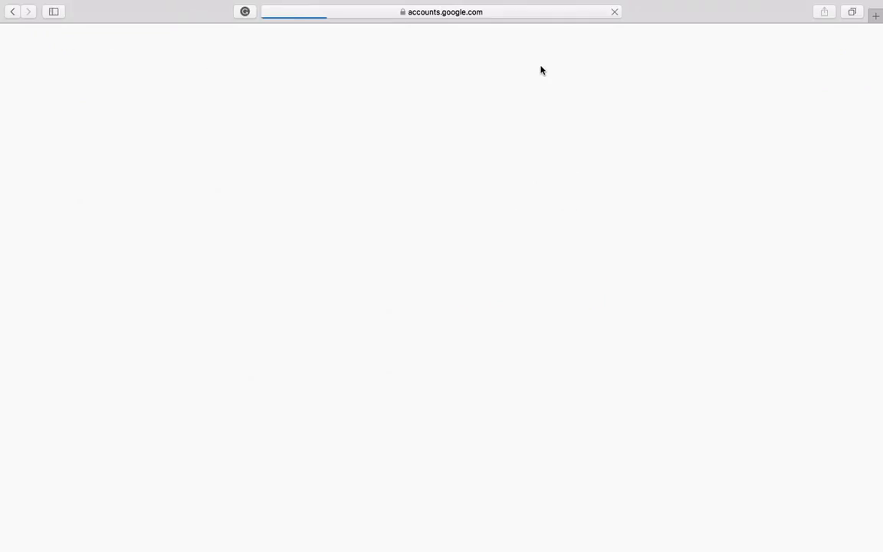
pyautogui.click(415, 154)
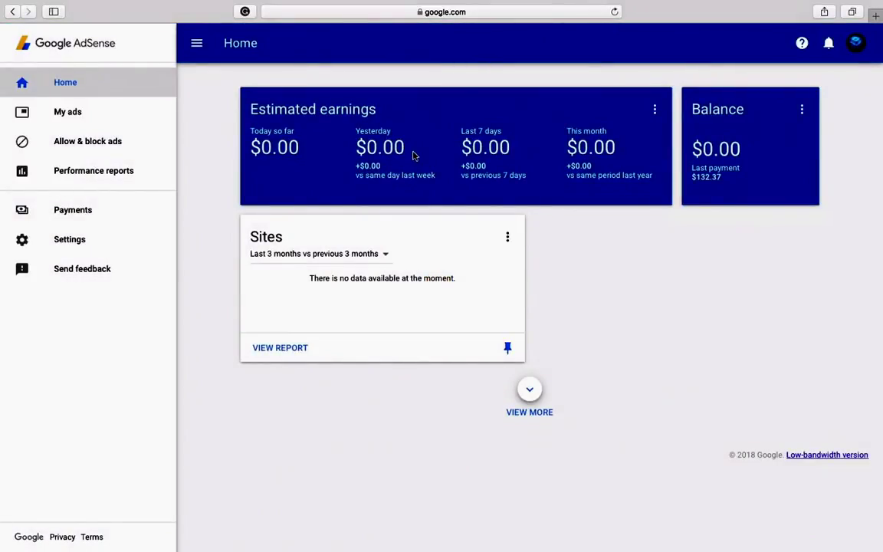
# Open the all-time Hosted AdSense for Content performance report showing $1,373.92 earnings.
pyautogui.click(102, 179)
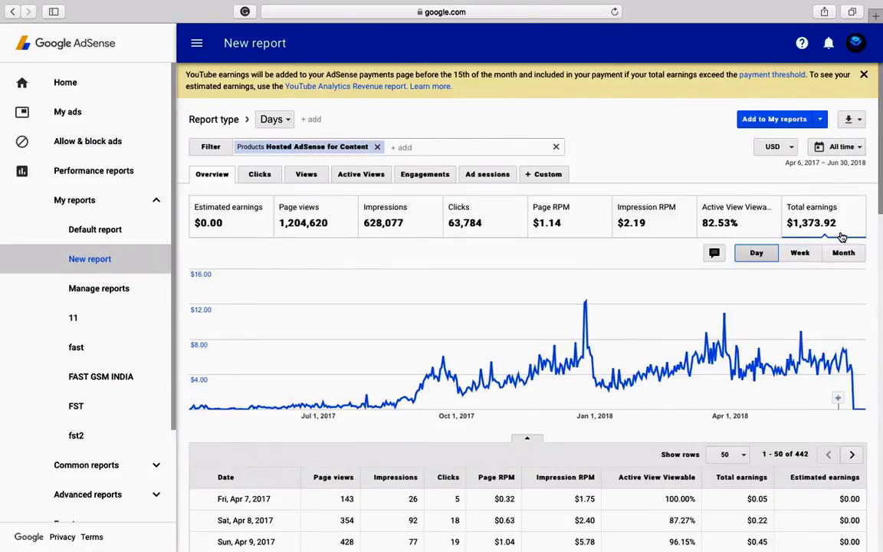
pyautogui.click(842, 146)
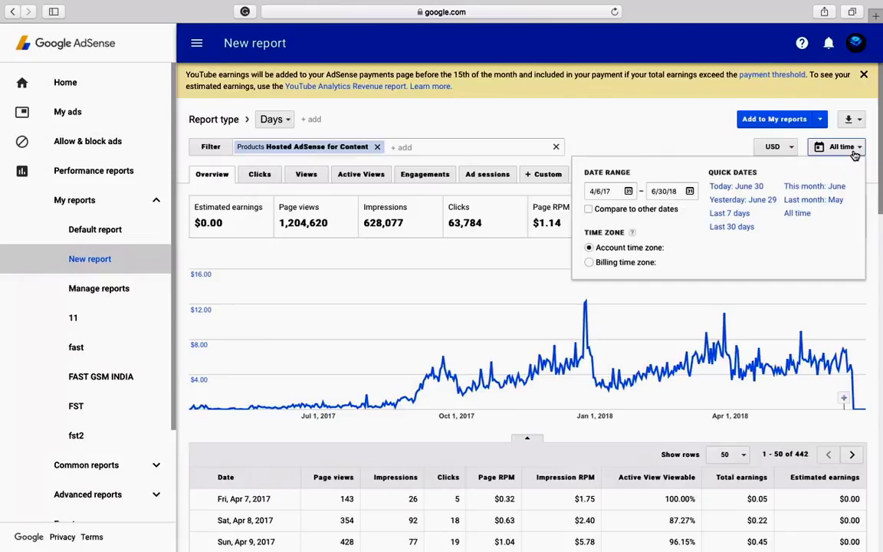
# Switch the report to This month: June and check totals of 80,490 page views and $113.31.
pyautogui.click(834, 187)
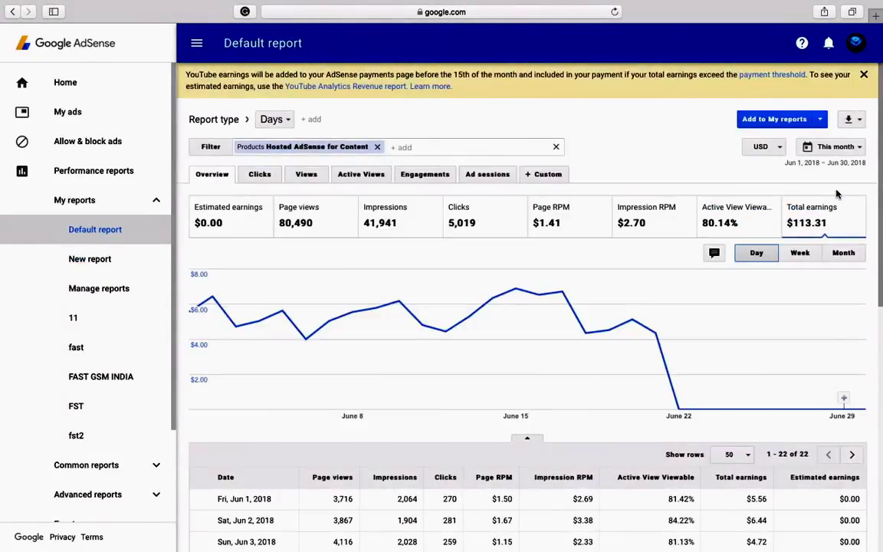
pyautogui.scroll(-10, 768, 394)
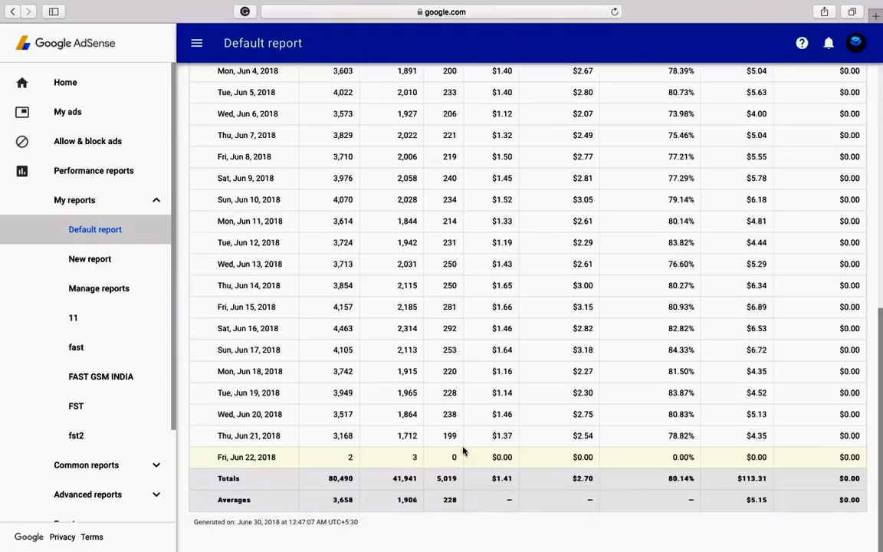
pyautogui.scroll(10, 463, 452)
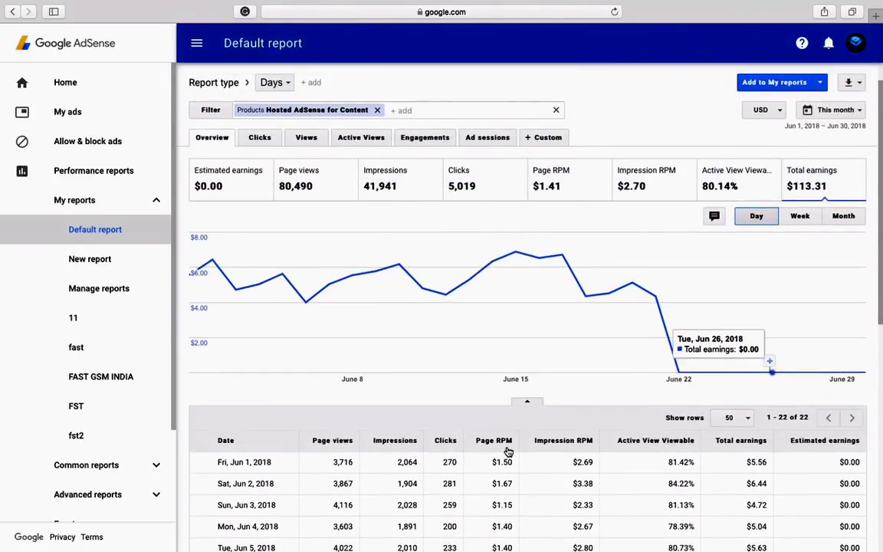
pyautogui.scroll(1, 507, 452)
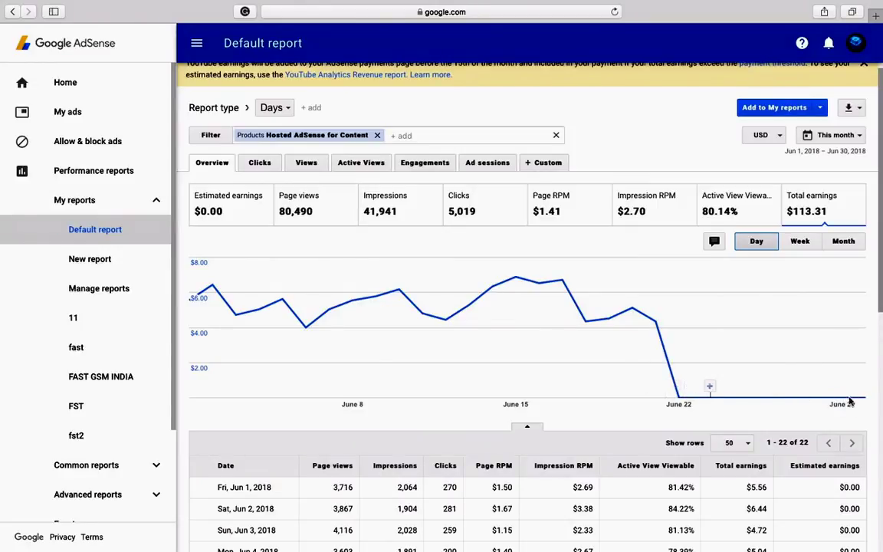
pyautogui.moveTo(866, 396)
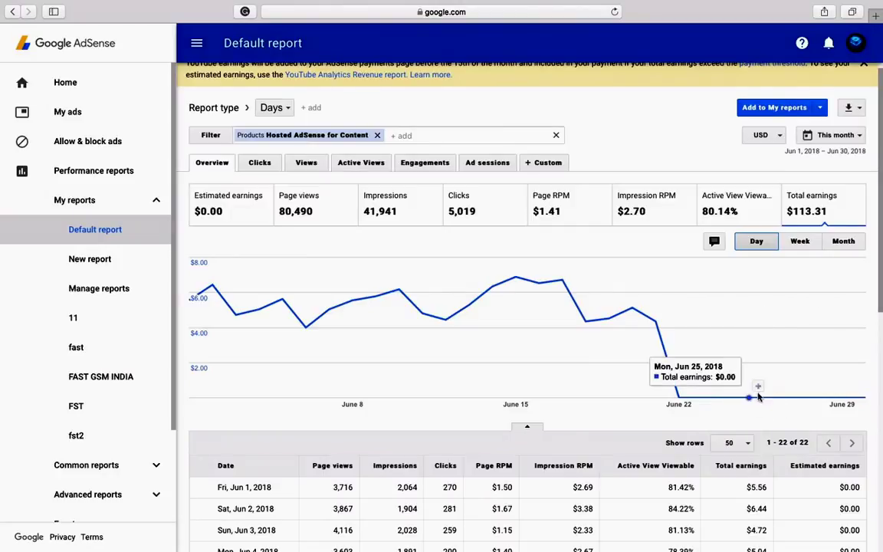
pyautogui.scroll(-6, 755, 387)
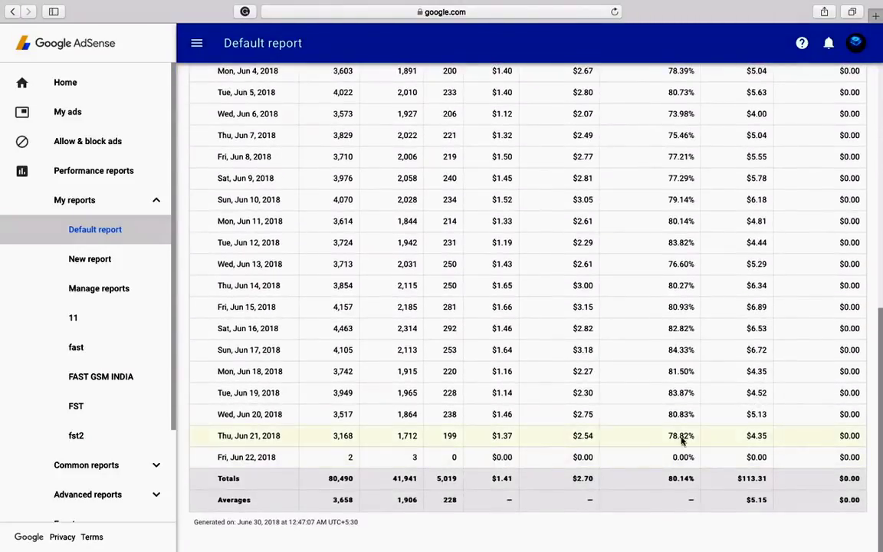
pyautogui.scroll(10, 745, 476)
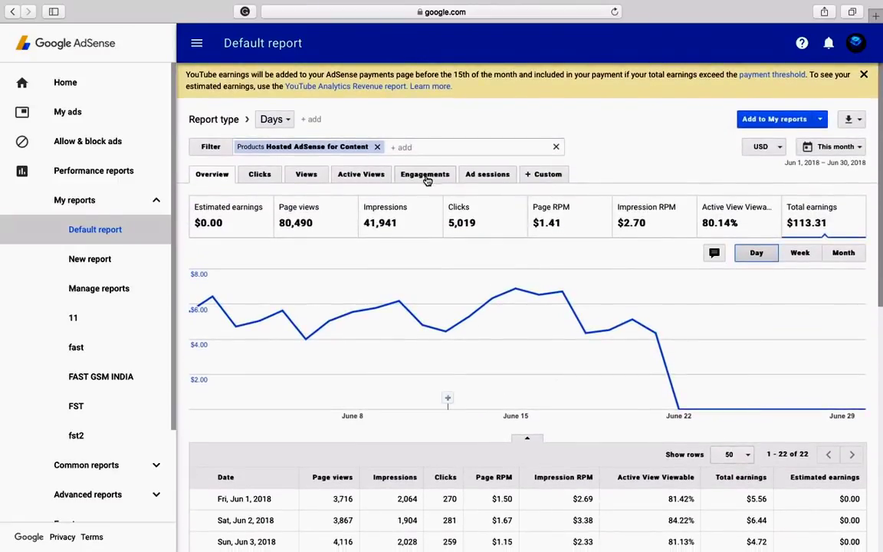
pyautogui.click(402, 148)
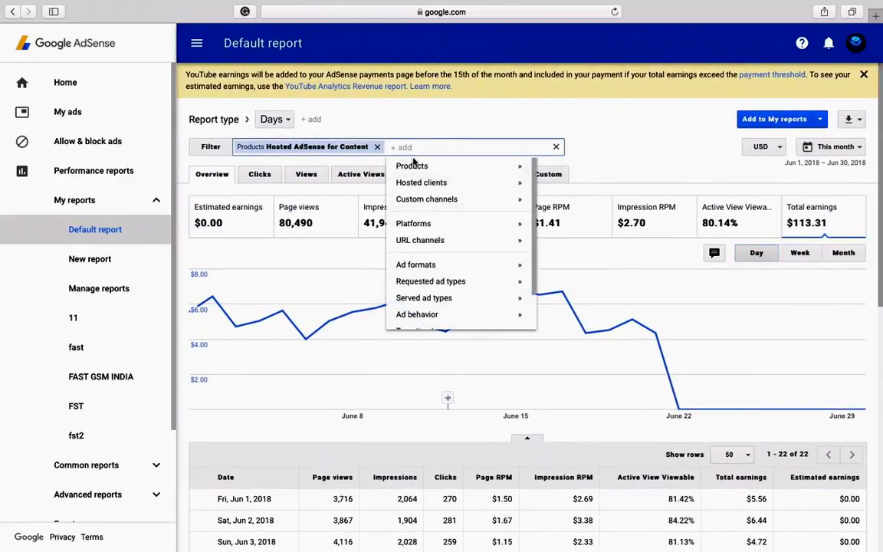
# Add YouTube Host to the Products filter, bringing June to 107,946 page views and $151.04.
pyautogui.click(445, 168)
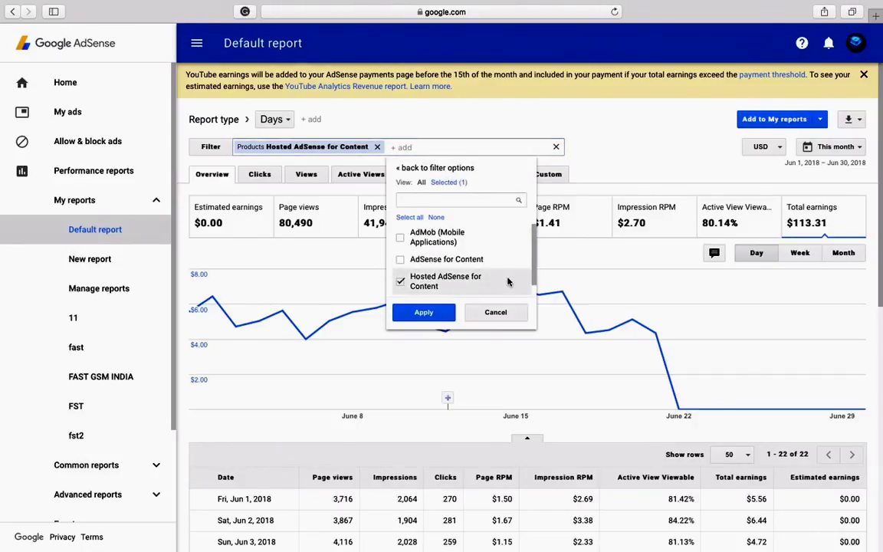
pyautogui.scroll(-1, 507, 282)
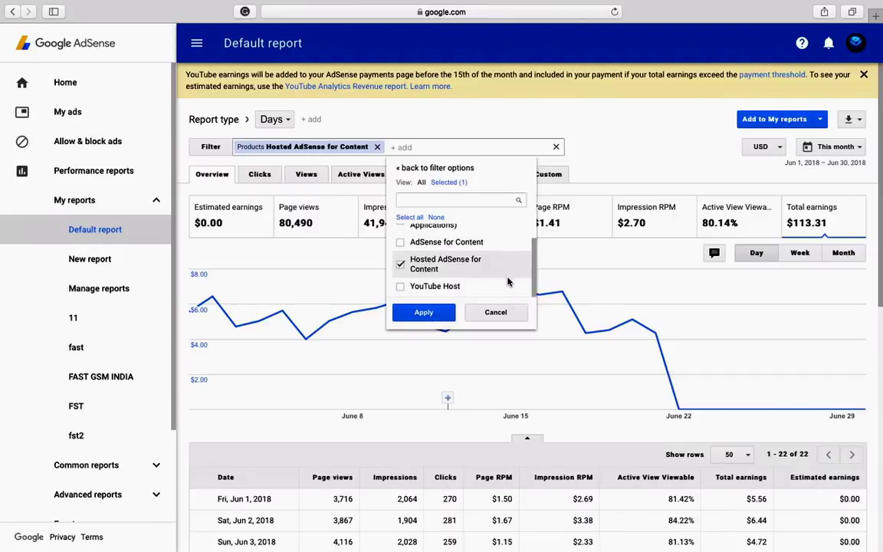
pyautogui.click(401, 290)
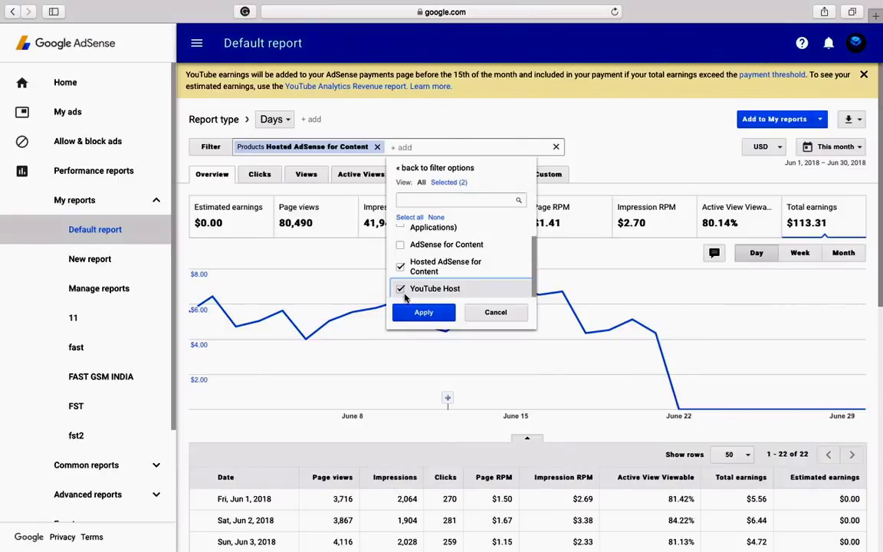
pyautogui.click(419, 312)
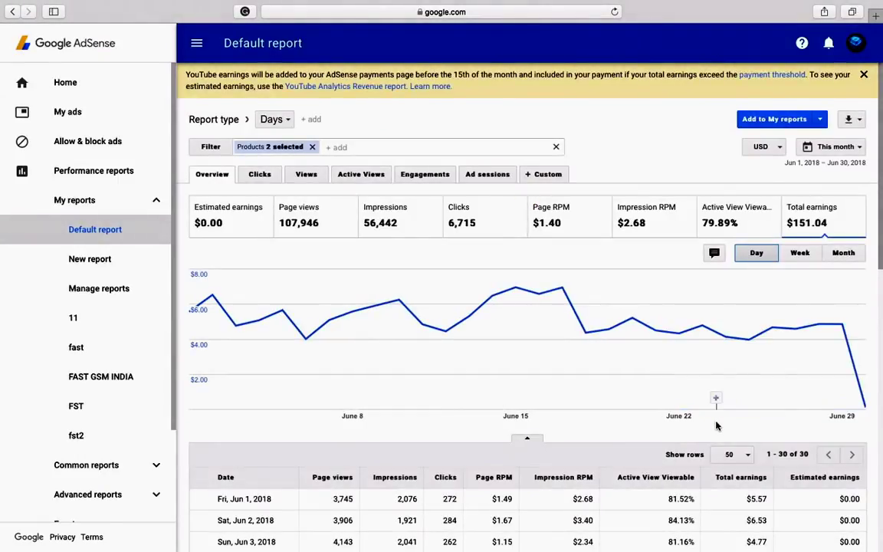
# Review the two-product totals, then remove the 'Products 2 selected' filter so metrics show N/A.
pyautogui.scroll(-10, 715, 414)
pyautogui.scroll(-4, 716, 425)
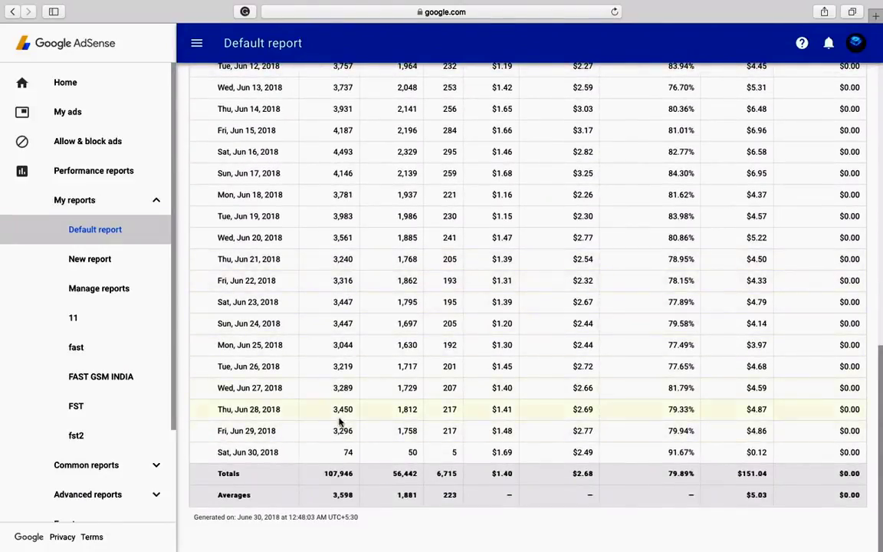
pyautogui.scroll(15, 385, 452)
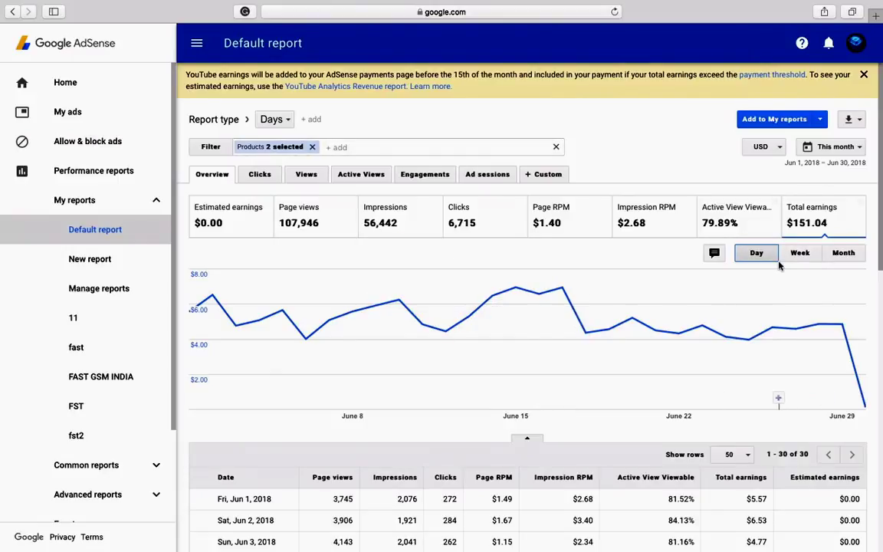
pyautogui.scroll(-6, 755, 356)
pyautogui.scroll(6, 755, 356)
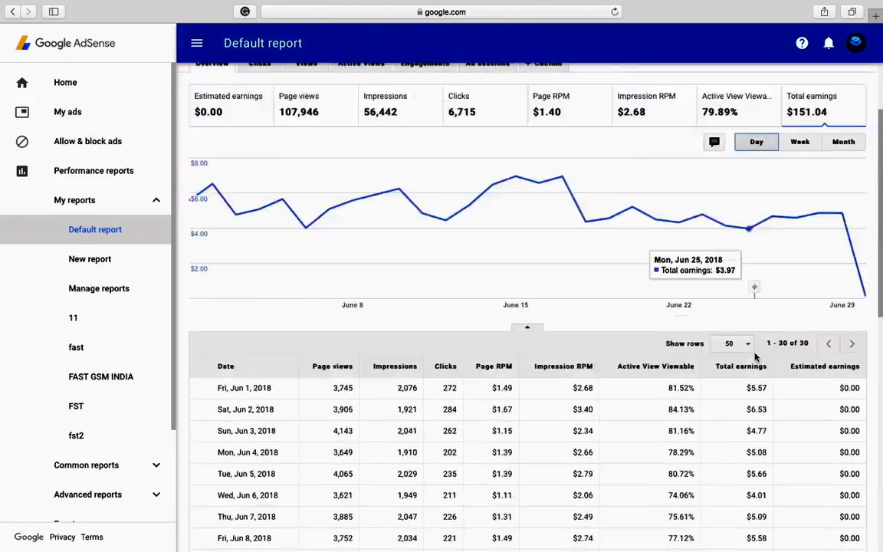
pyautogui.click(313, 147)
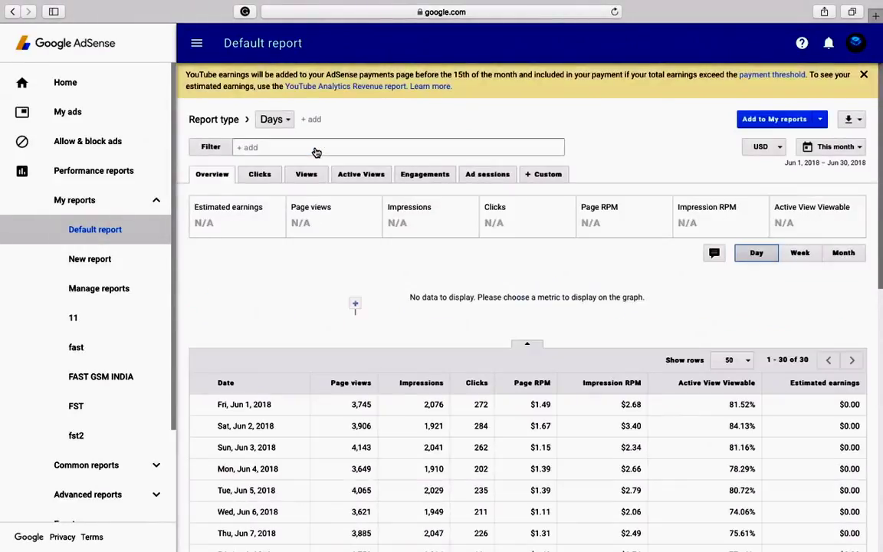
pyautogui.click(252, 147)
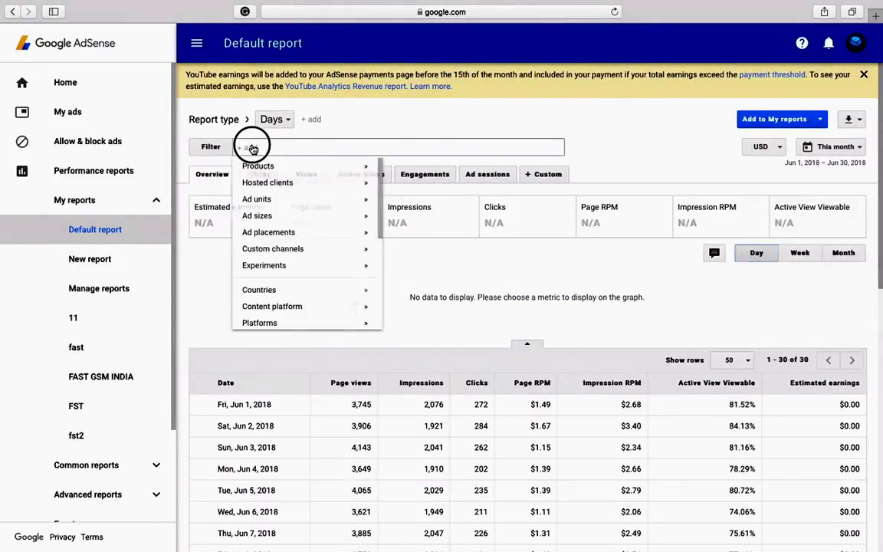
# Filter the report by Products to YouTube Host only.
pyautogui.click(291, 168)
pyautogui.scroll(-2, 311, 264)
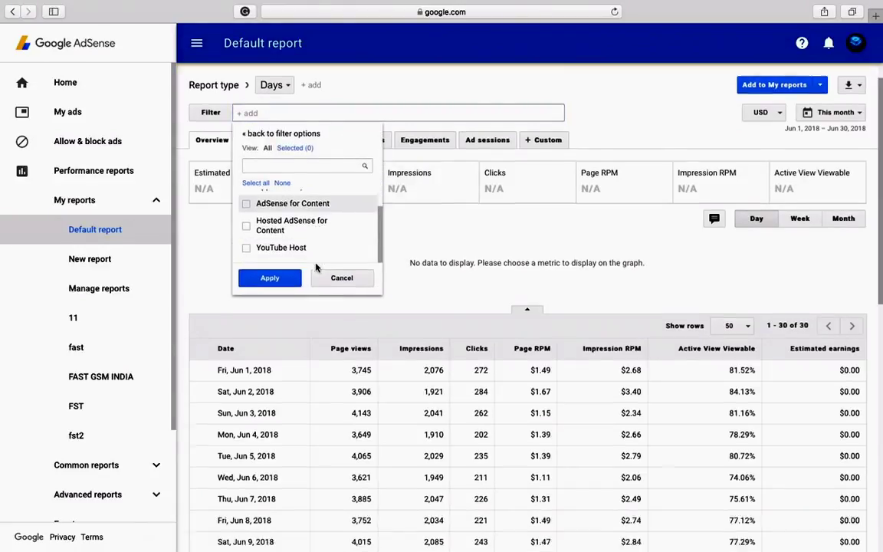
pyautogui.scroll(-5, 316, 266)
pyautogui.scroll(4, 301, 158)
pyautogui.scroll(1, 301, 198)
pyautogui.scroll(-1, 276, 201)
pyautogui.click(282, 232)
pyautogui.click(274, 255)
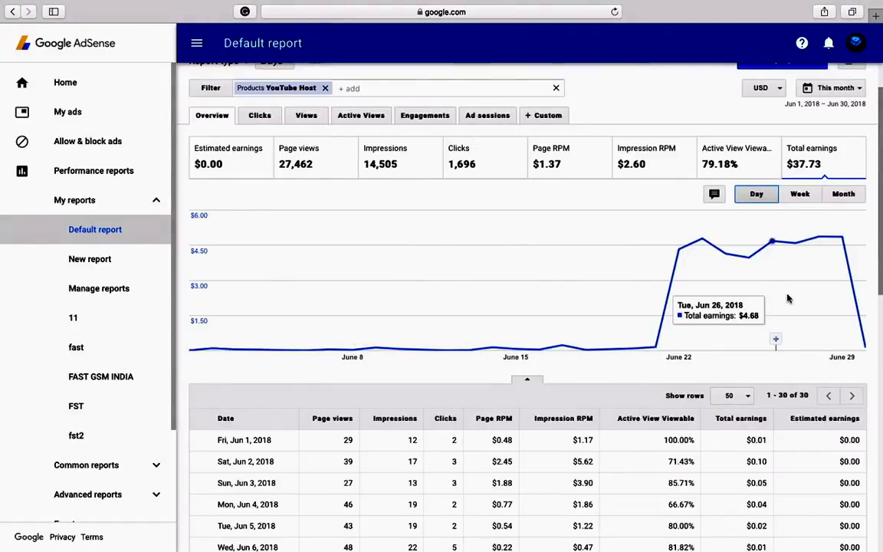
# Check the Totals row: 27,462 page views and $37.73 earnings for June.
pyautogui.scroll(-3, 751, 357)
pyautogui.scroll(-10, 755, 357)
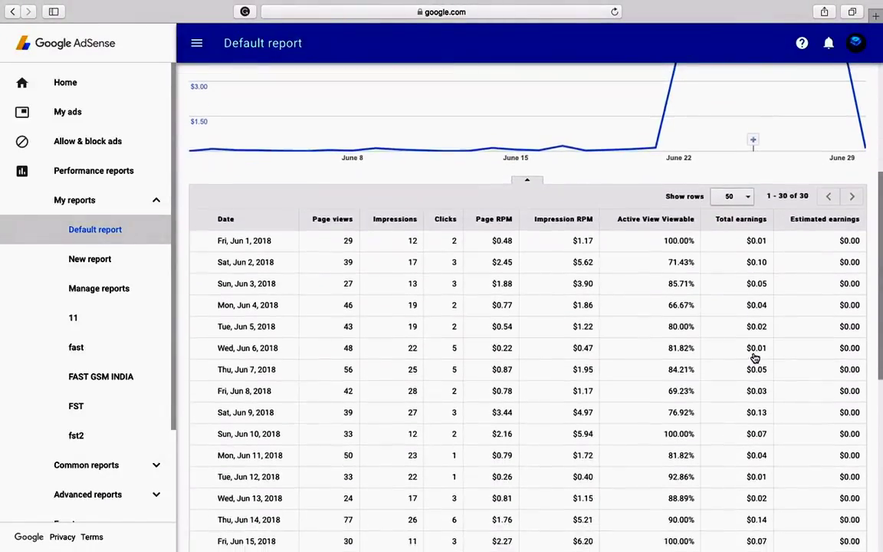
pyautogui.scroll(-3, 755, 357)
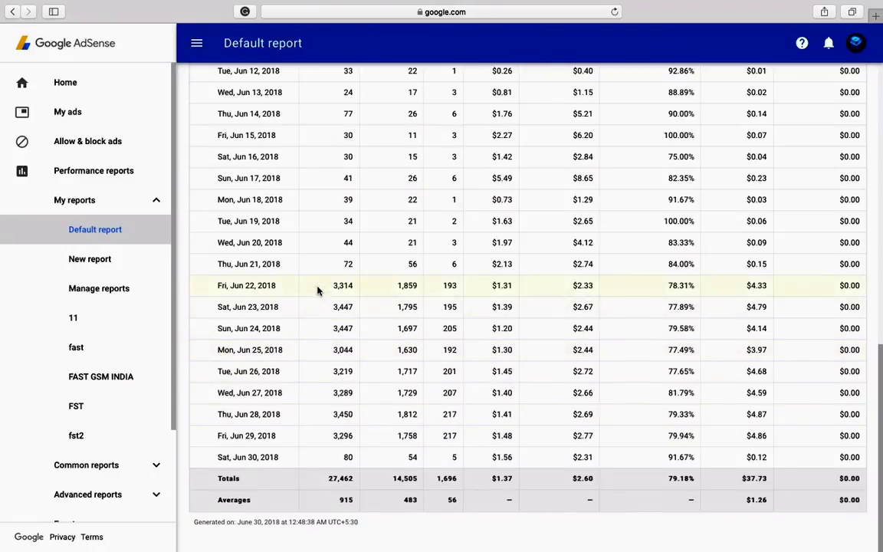
pyautogui.scroll(15, 326, 443)
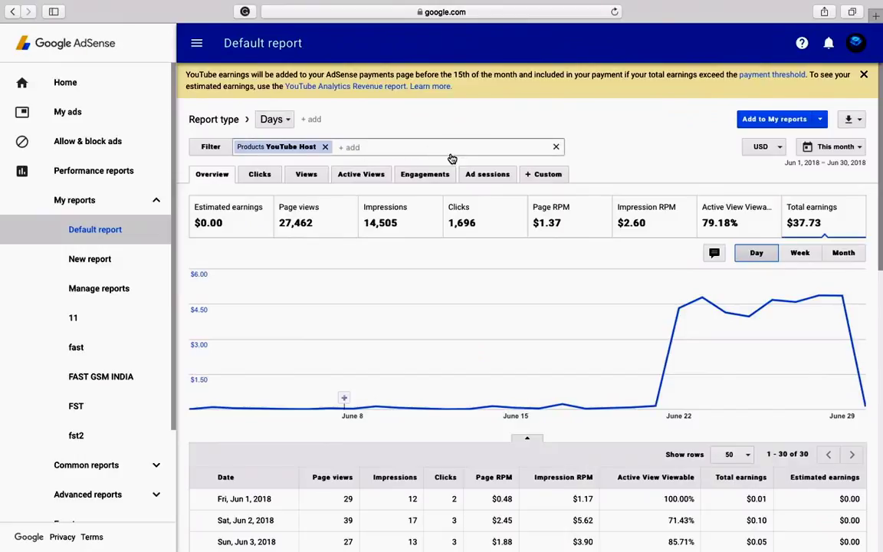
pyautogui.click(357, 148)
# Tick Hosted AdSense for Content alongside YouTube Host, giving 107,952 page views and $151.04.
pyautogui.click(363, 165)
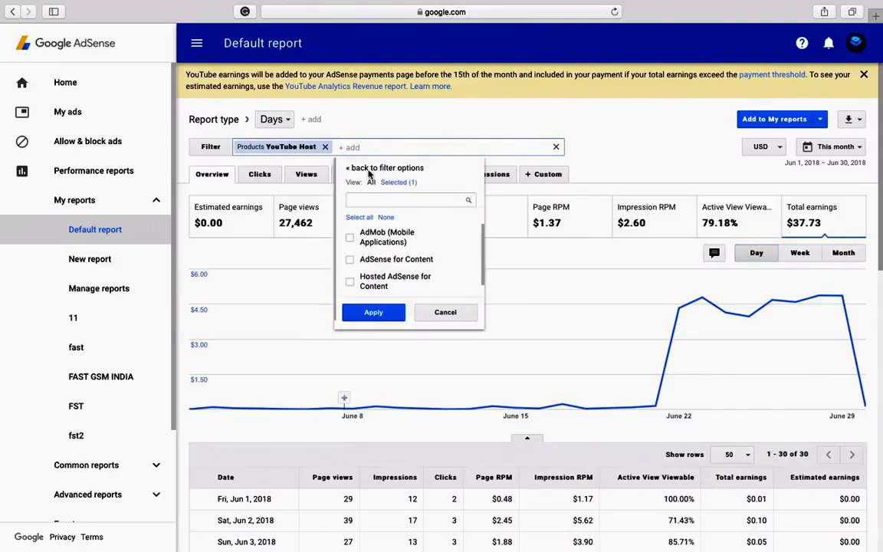
pyautogui.click(348, 282)
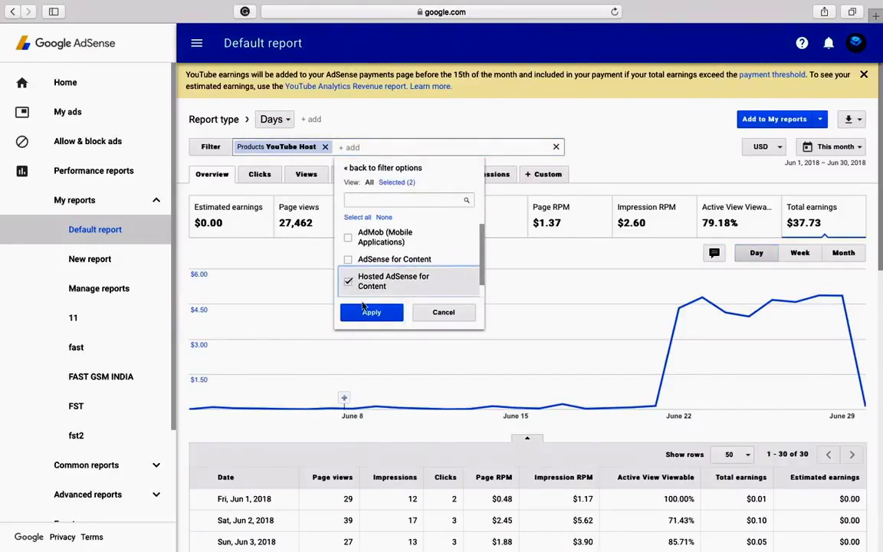
pyautogui.scroll(-1, 368, 290)
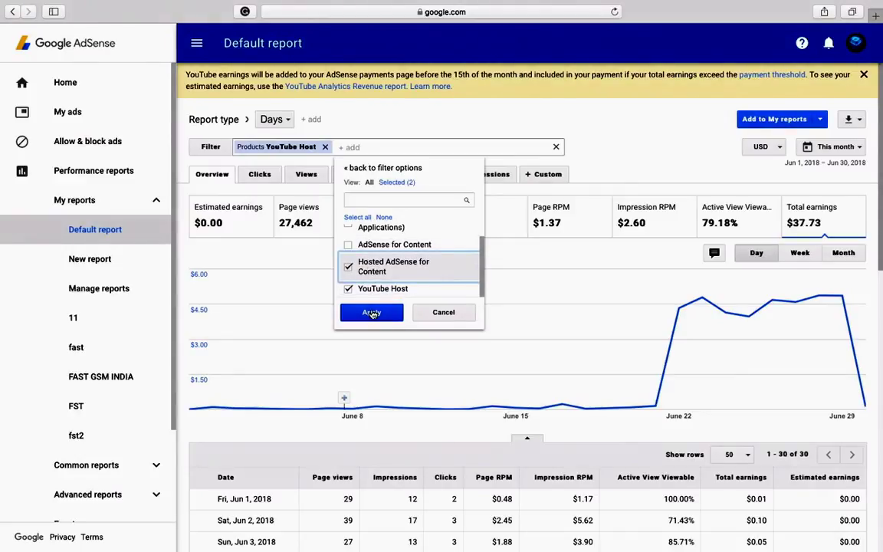
pyautogui.click(371, 313)
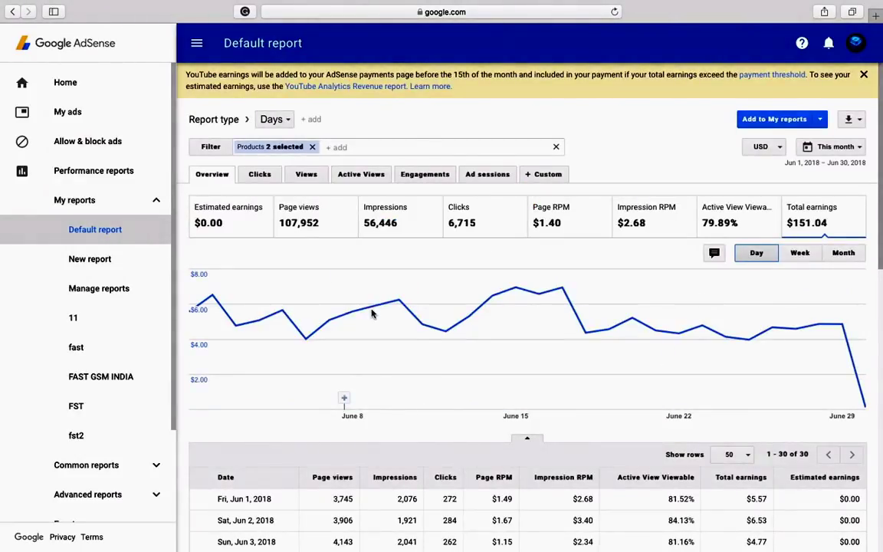
pyautogui.scroll(-10, 371, 312)
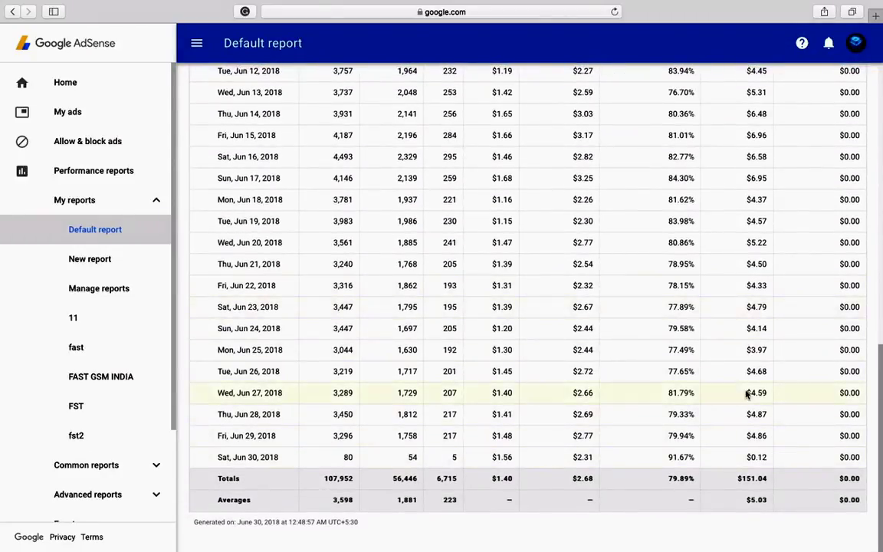
pyautogui.scroll(10, 776, 276)
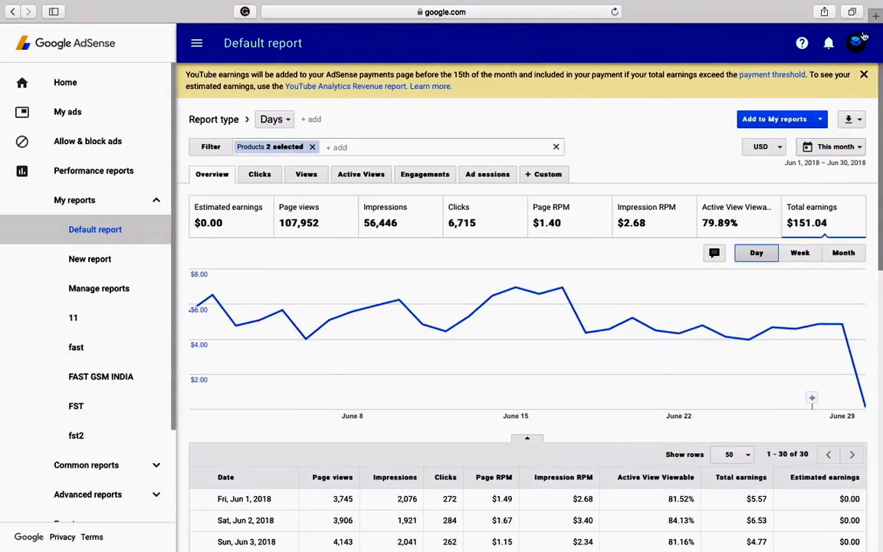
pyautogui.click(858, 43)
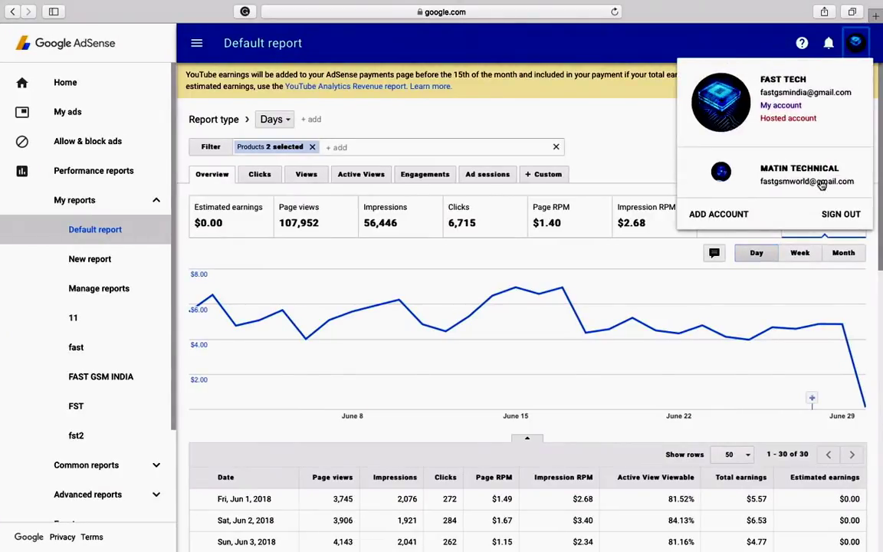
# Go to YouTube from the Safari favourites.
pyautogui.click(476, 13)
pyautogui.click(285, 54)
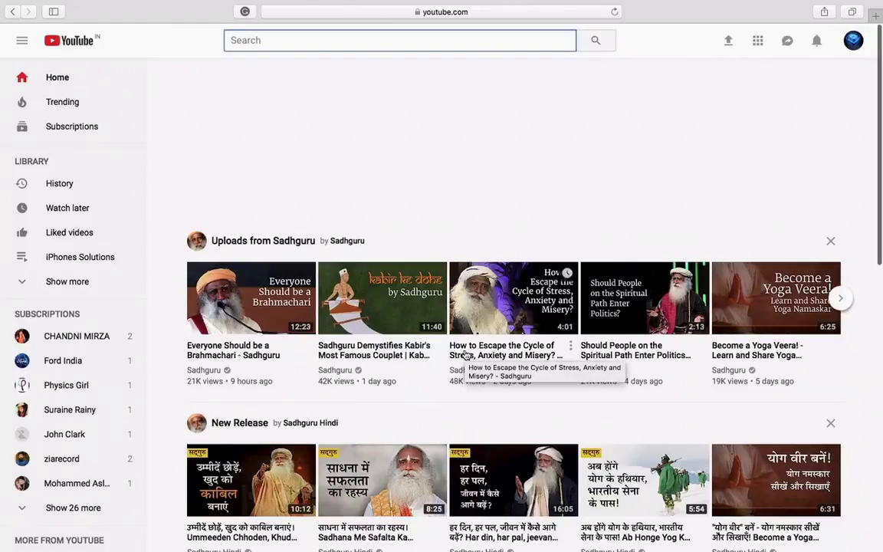
# Open Creator Studio's Analytics Revenue report showing $118.73 estimated revenue for 28 days.
pyautogui.scroll(-5, 465, 354)
pyautogui.scroll(5, 465, 354)
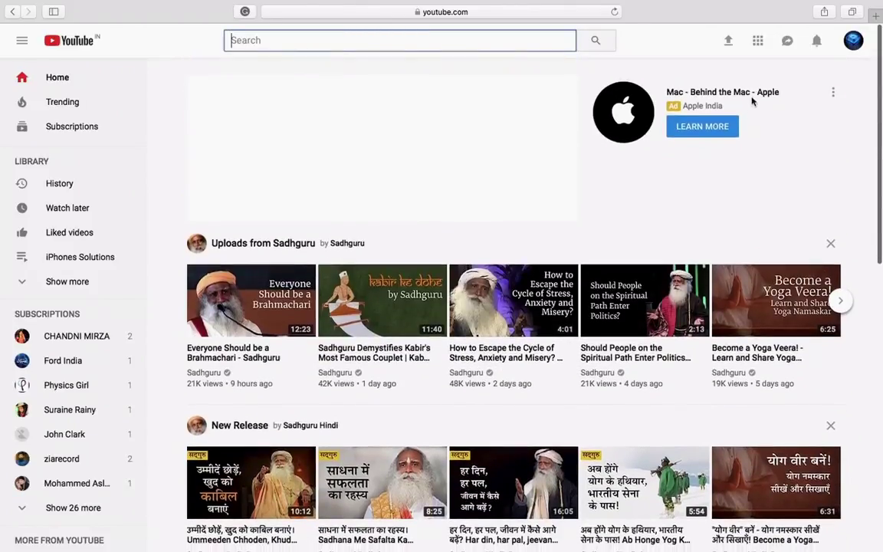
pyautogui.click(853, 40)
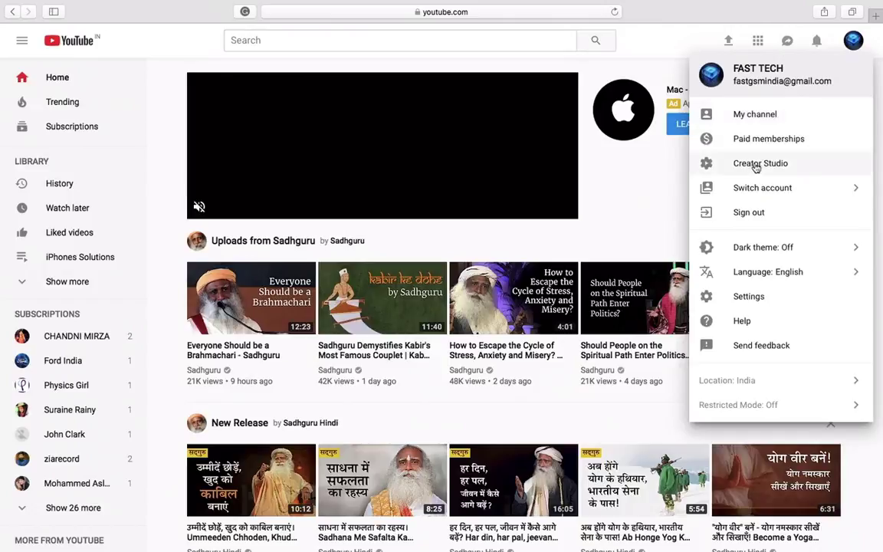
pyautogui.click(774, 165)
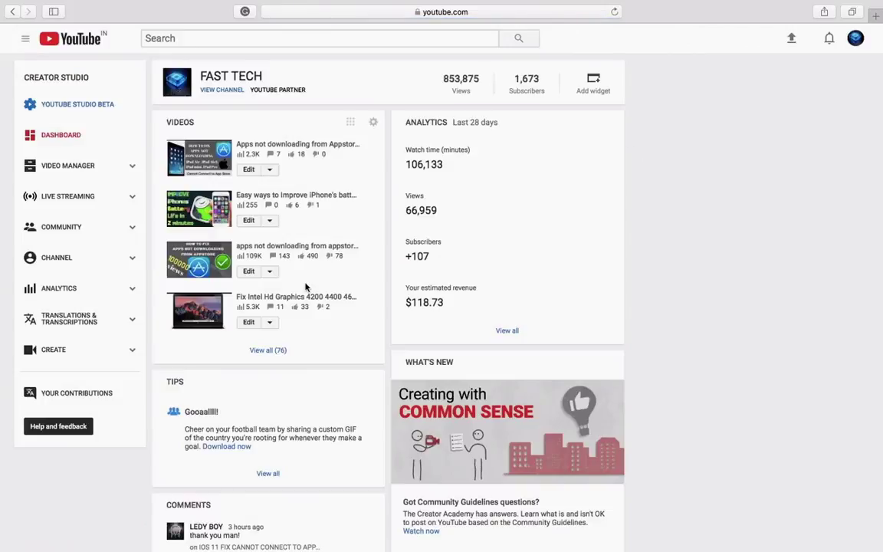
pyautogui.click(128, 270)
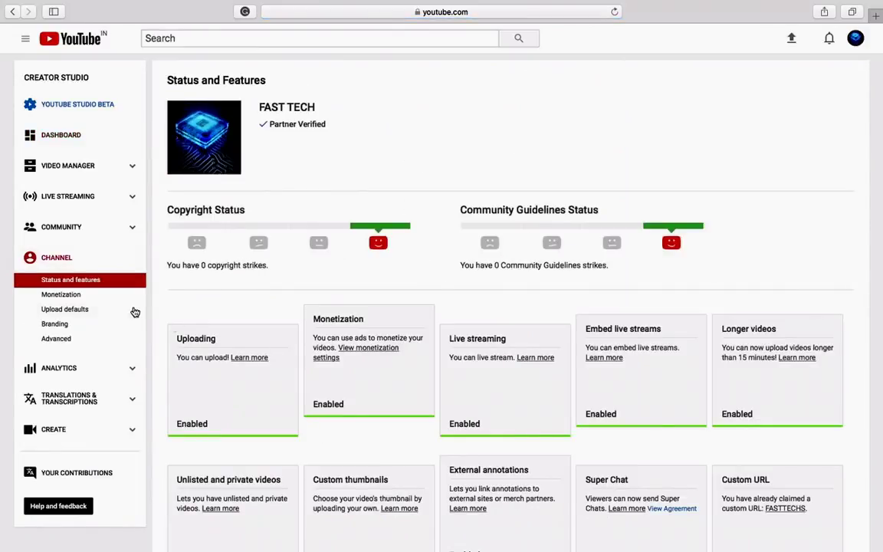
pyautogui.click(115, 367)
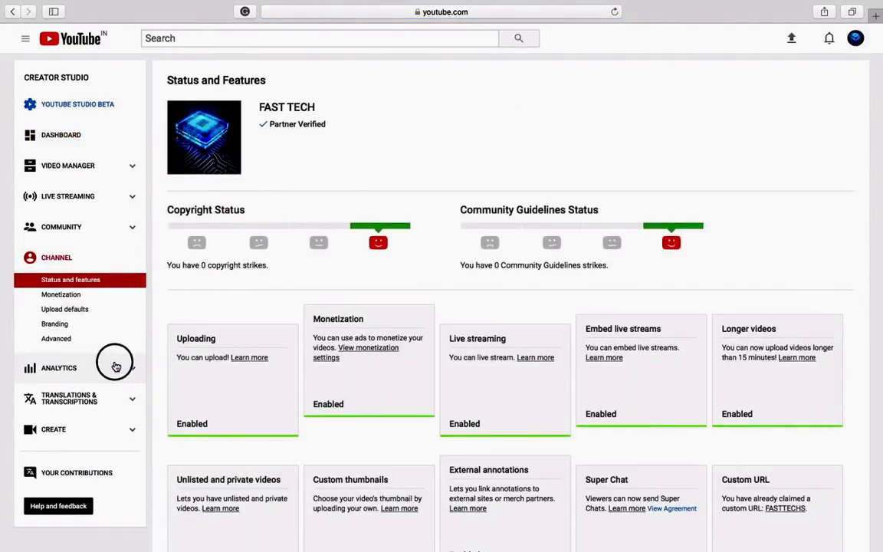
pyautogui.scroll(-1, 115, 366)
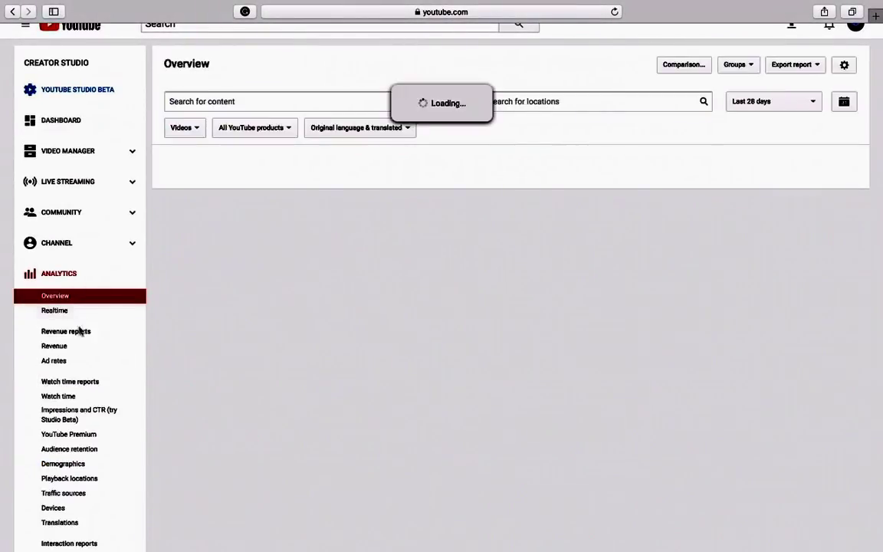
pyautogui.click(80, 346)
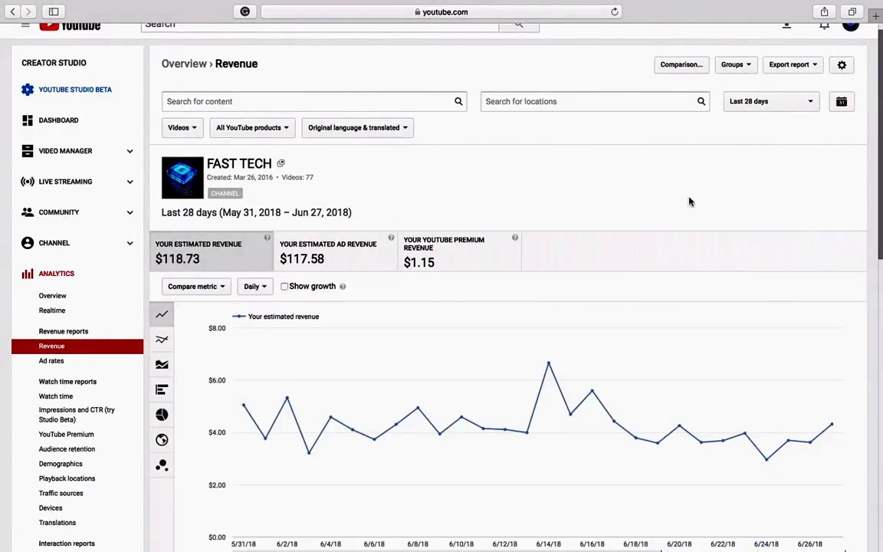
# Change the Revenue report's date range from 'Last 28 days' to 'This month' (Jun 1–27, 2018).
pyautogui.scroll(1, 689, 201)
pyautogui.click(776, 121)
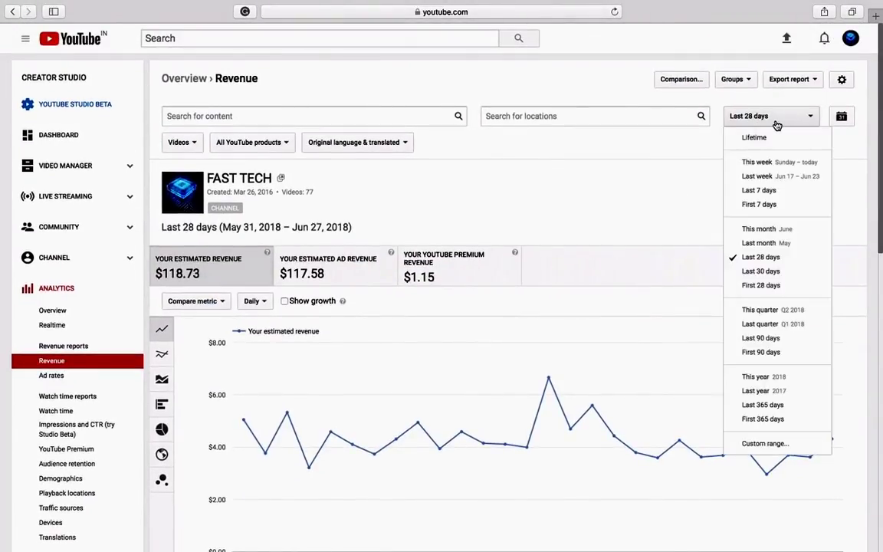
pyautogui.click(775, 228)
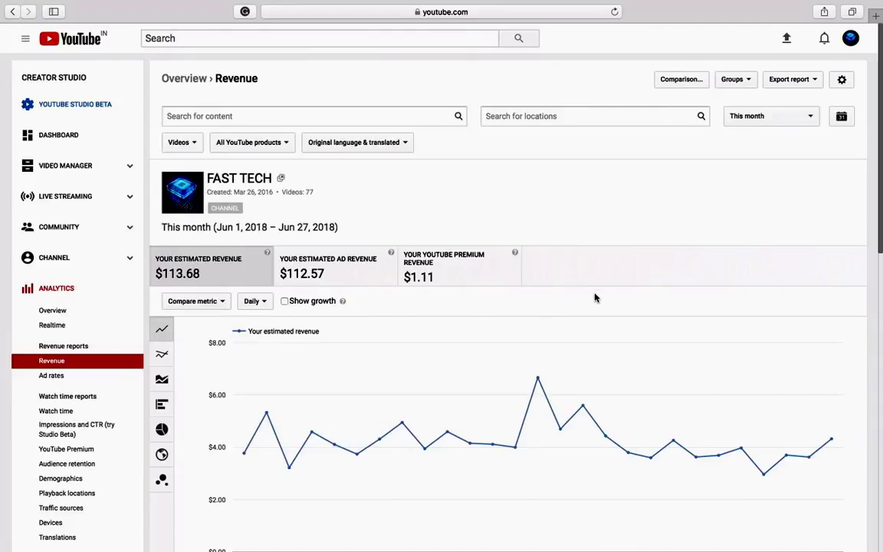
pyautogui.scroll(-5, 596, 293)
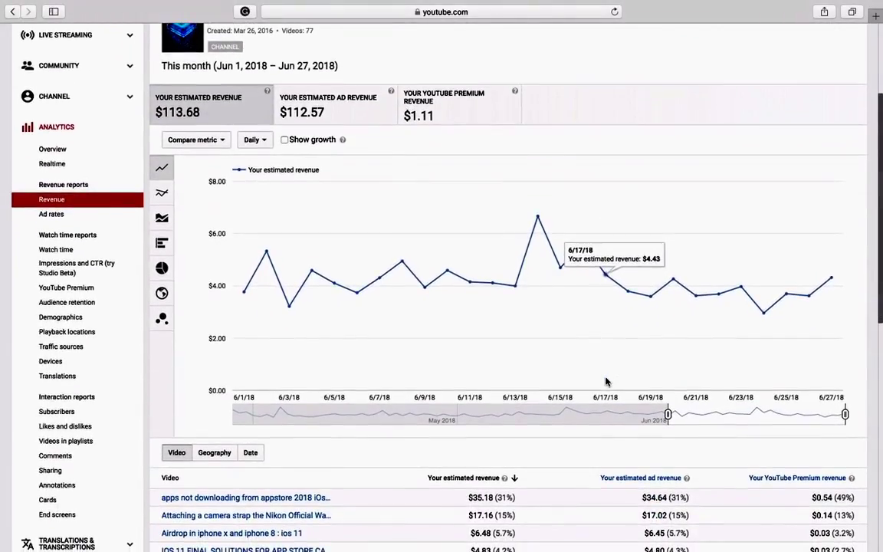